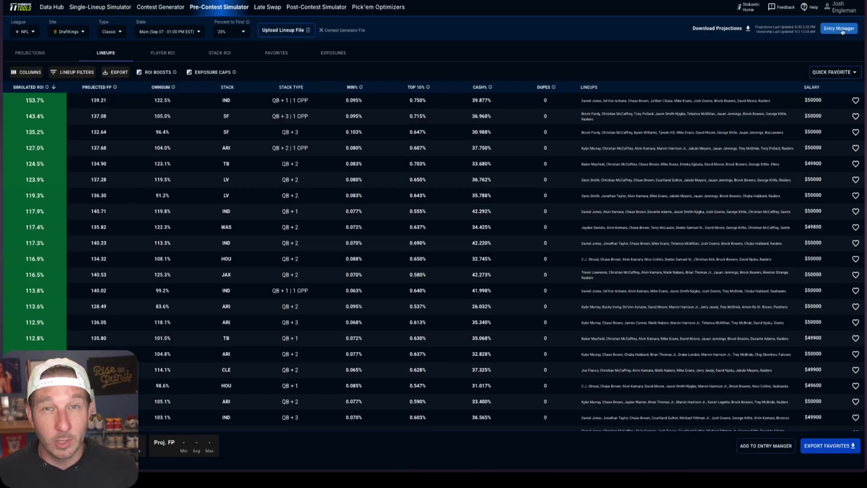
Step: Open the Entry Manager listing the $3.5M Millionaire (0/150) and $400K Play-Action (0/20) contests
{"action": "left_click", "coordinate": [841, 29]}
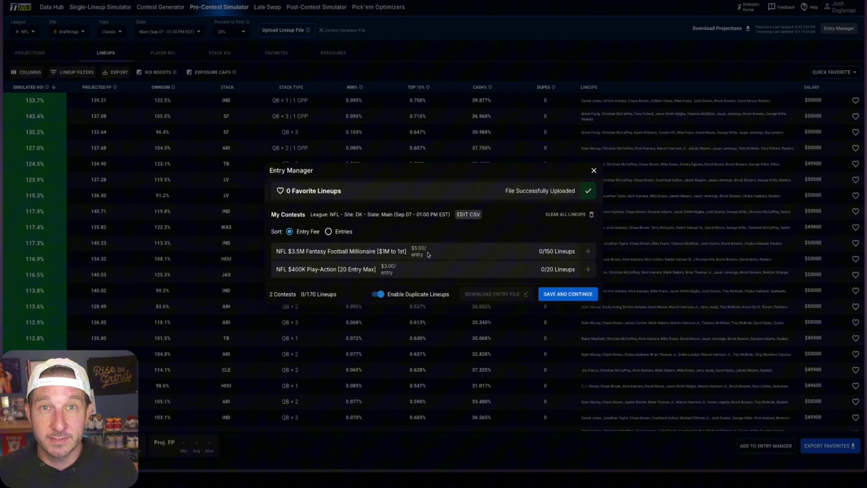
Step: Close the Entry Manager and favorite the top 150 lineups using Quick Favorite
{"action": "left_click", "coordinate": [594, 170]}
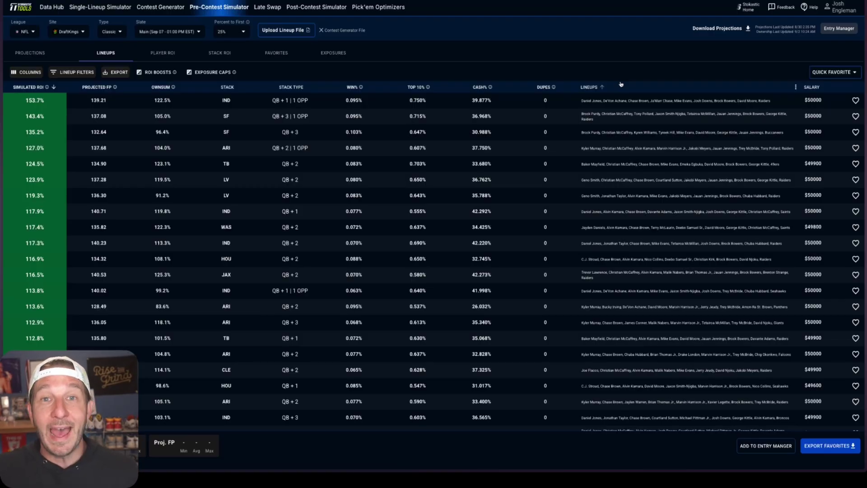
{"action": "left_click", "coordinate": [839, 75]}
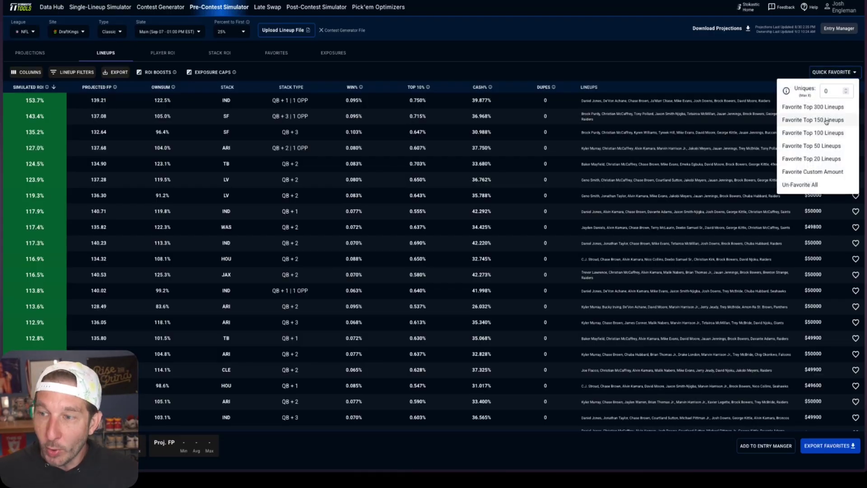
{"action": "left_click", "coordinate": [824, 121]}
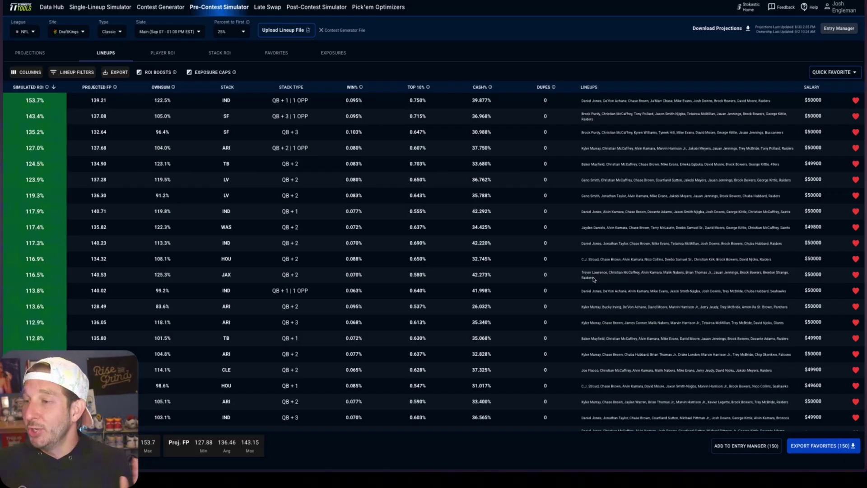
Step: Assign the 150 favorites to the $3.5M Millionaire contest (150/150) and download the entry file
{"action": "left_click", "coordinate": [839, 29]}
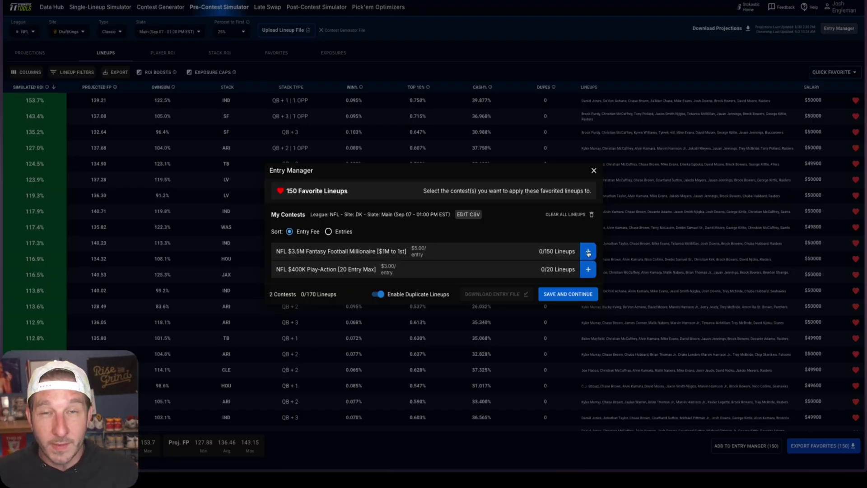
{"action": "left_click", "coordinate": [587, 253]}
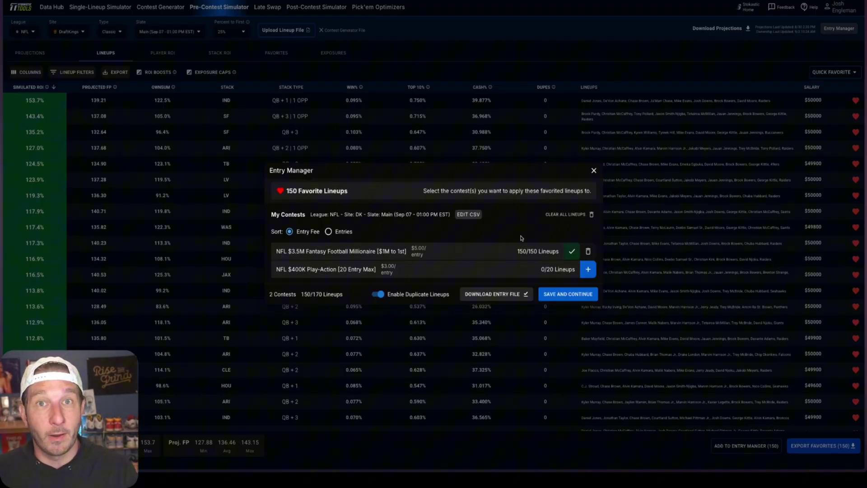
{"action": "left_click", "coordinate": [506, 296]}
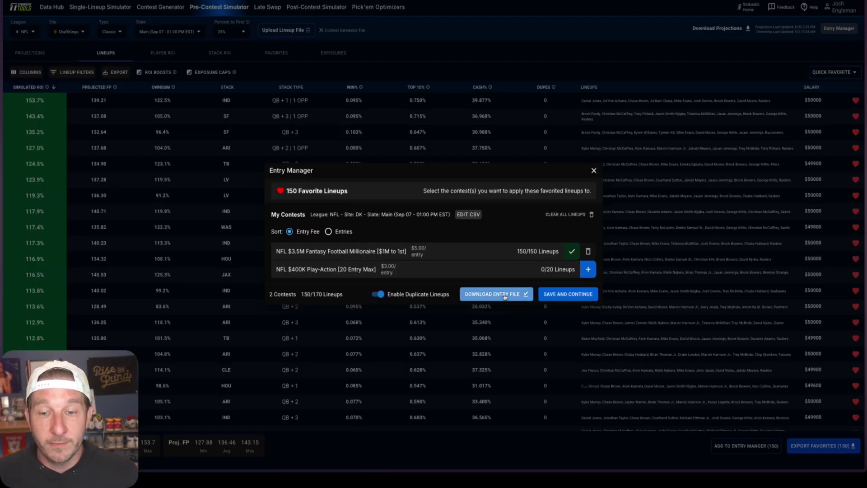
Step: Close the Entry Manager and un-favorite all lineups
{"action": "left_click", "coordinate": [592, 172]}
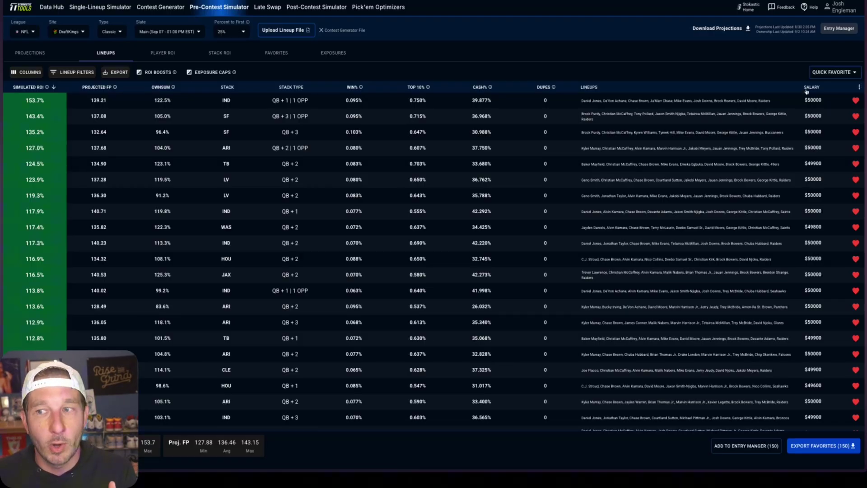
{"action": "left_click", "coordinate": [833, 72]}
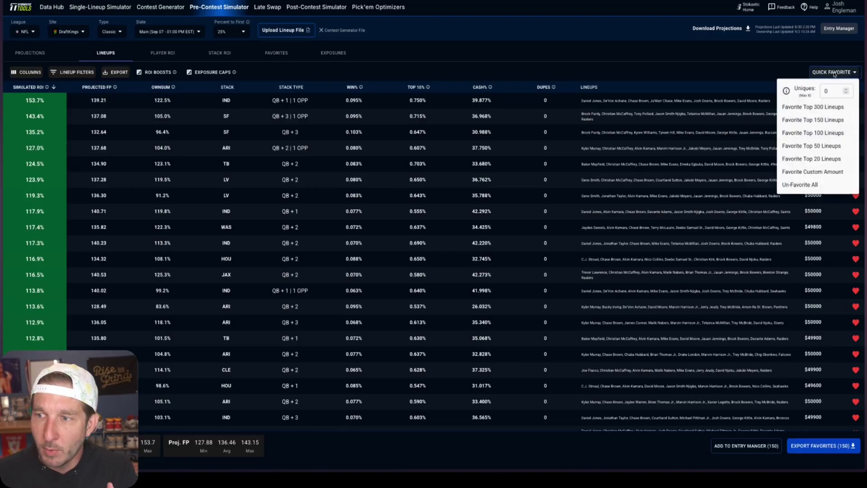
{"action": "left_click", "coordinate": [808, 186]}
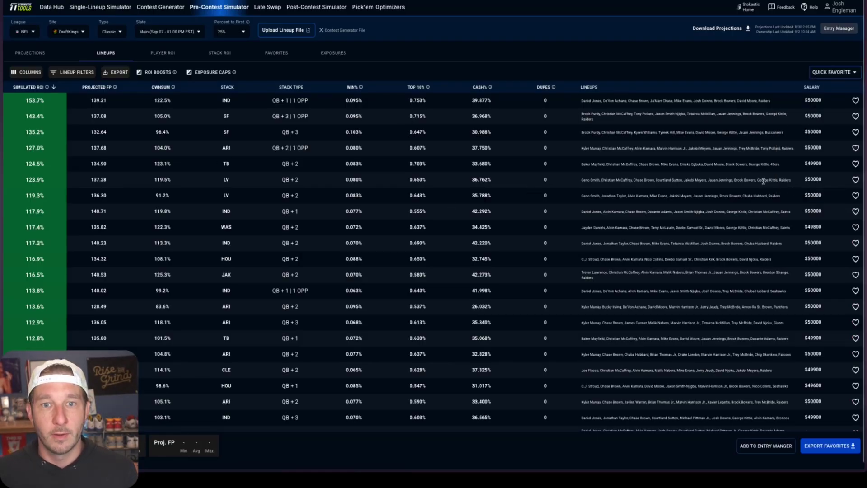
Step: Set Uniques to 4 and favorite the top 20 lineups
{"action": "left_click", "coordinate": [832, 72]}
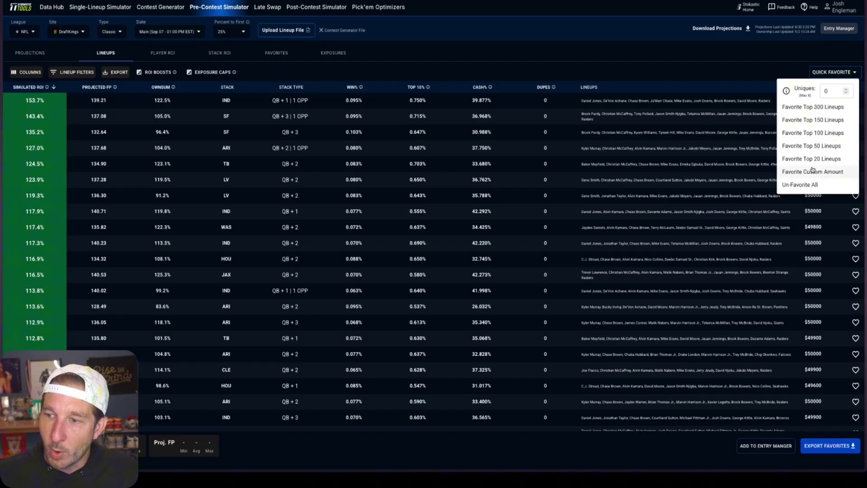
{"action": "left_click", "coordinate": [846, 90]}
{"action": "left_click", "coordinate": [846, 90]}
{"action": "left_click", "coordinate": [846, 89]}
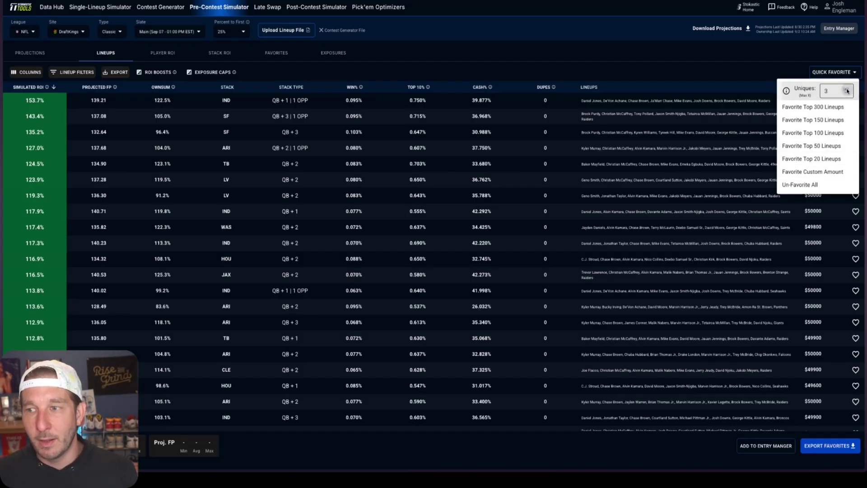
{"action": "left_click", "coordinate": [846, 90]}
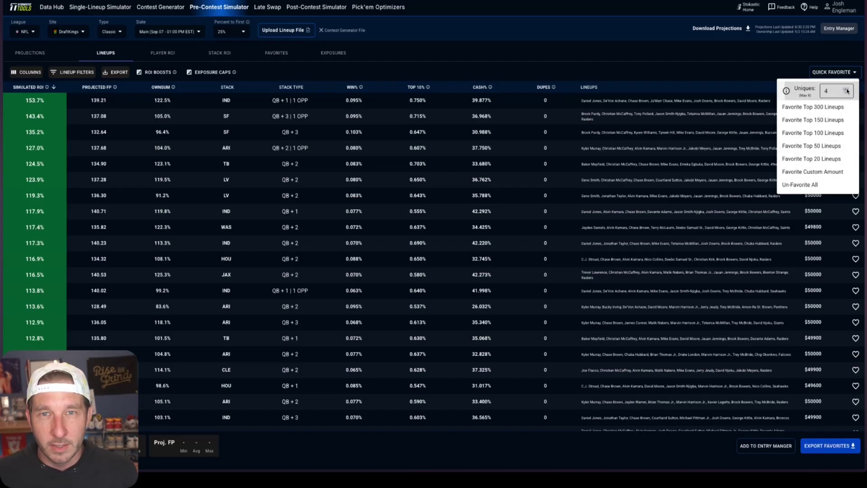
{"action": "left_click", "coordinate": [814, 160]}
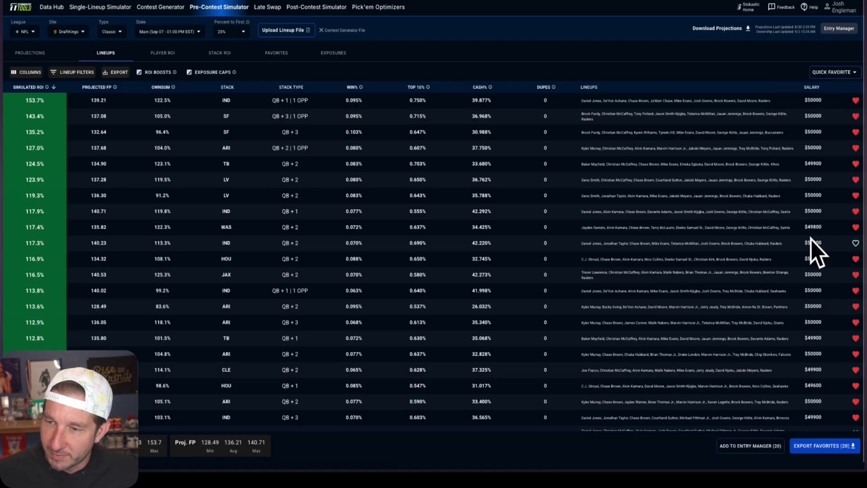
{"action": "scroll", "coordinate": [811, 241], "scroll_direction": "down", "scroll_amount": 2}
{"action": "scroll", "coordinate": [810, 241], "scroll_direction": "up", "scroll_amount": 2}
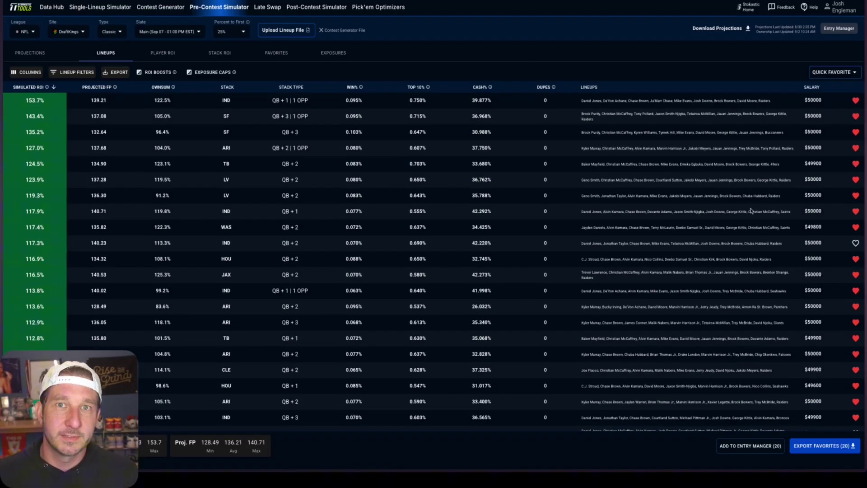
Step: Fill the $400K Play-Action contest with the 20 favorites, reaching 170/170 overall
{"action": "left_click", "coordinate": [839, 31]}
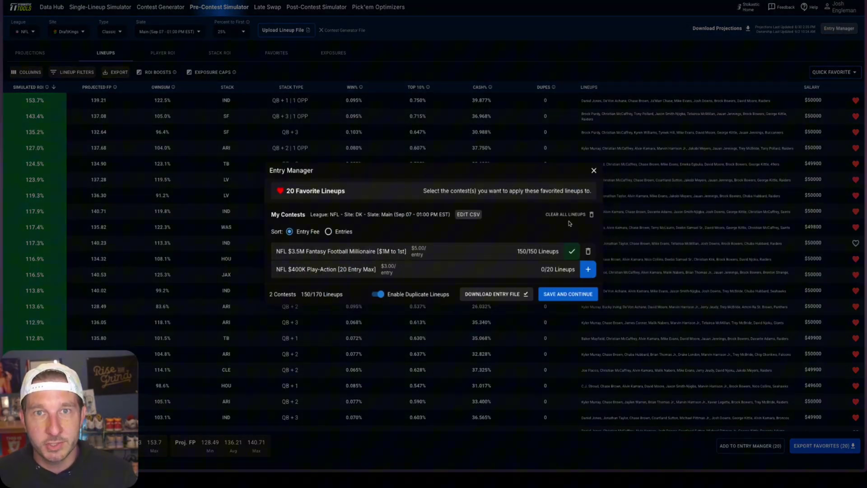
{"action": "left_click", "coordinate": [588, 270]}
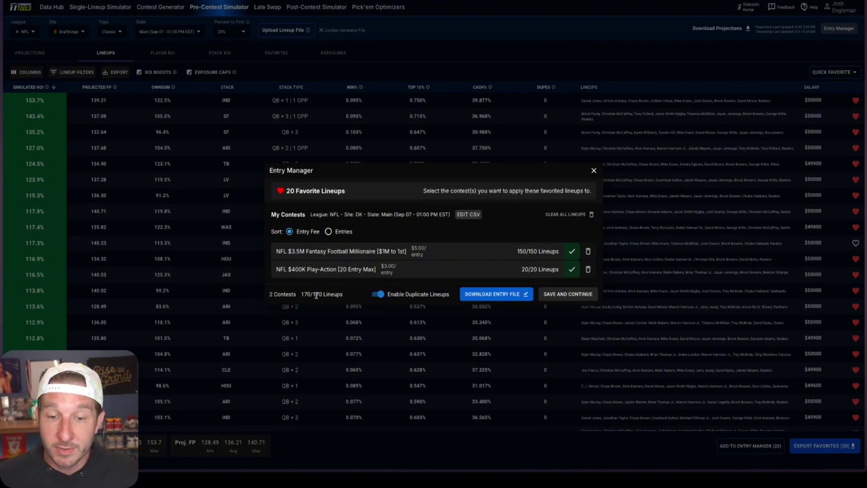
{"action": "mouse_move", "coordinate": [382, 297]}
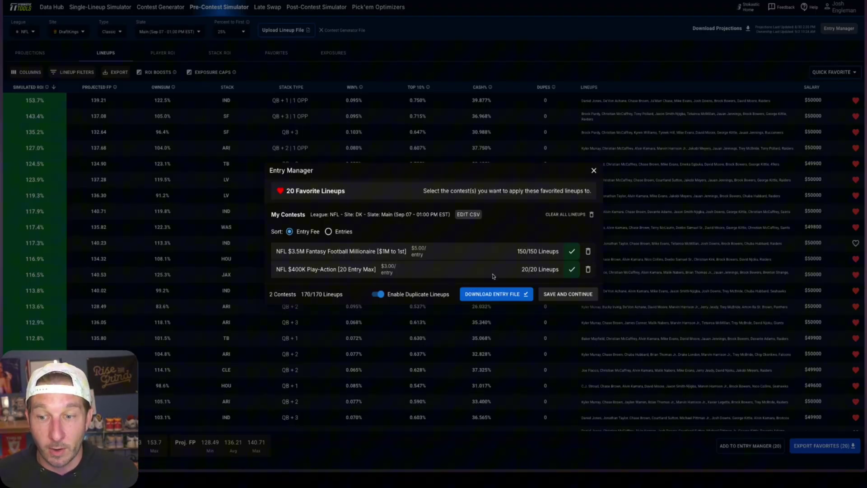
Step: Clear the lineups assigned to both contests and close the Entry Manager
{"action": "left_click", "coordinate": [588, 270]}
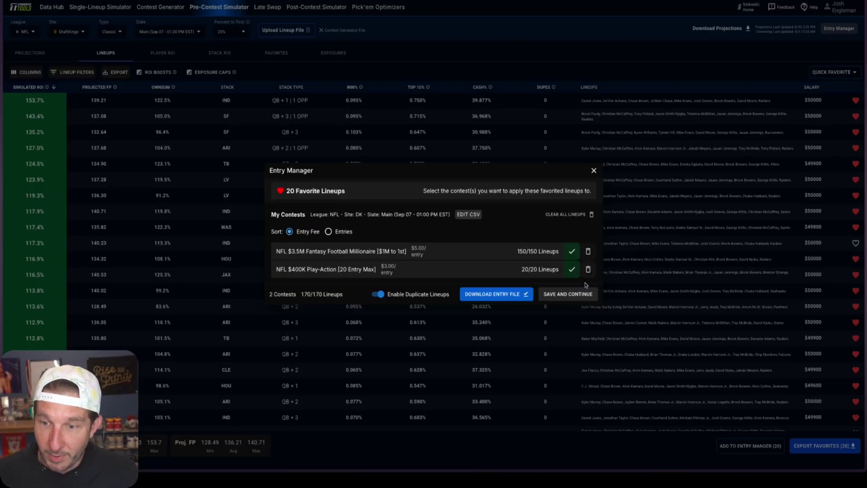
{"action": "left_click", "coordinate": [589, 251]}
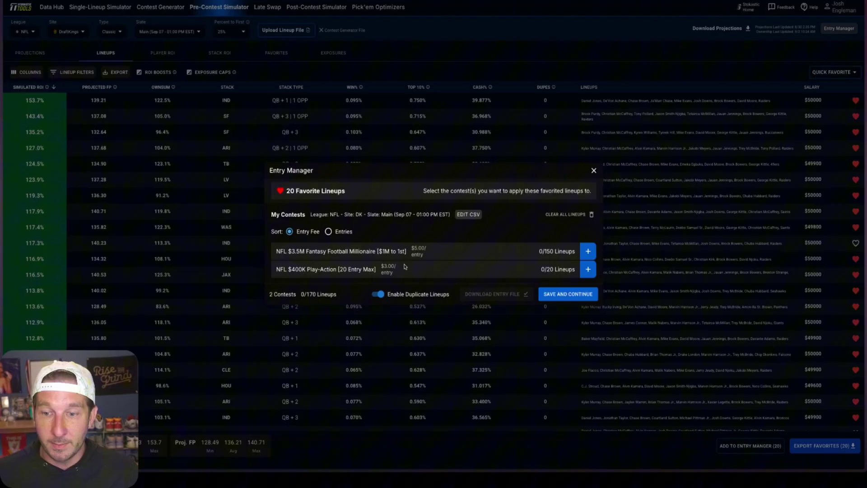
{"action": "left_click", "coordinate": [593, 171]}
Step: Replace the favorites with the top 150 lineups at 4 uniques and reopen the Entry Manager
{"action": "left_click", "coordinate": [849, 74]}
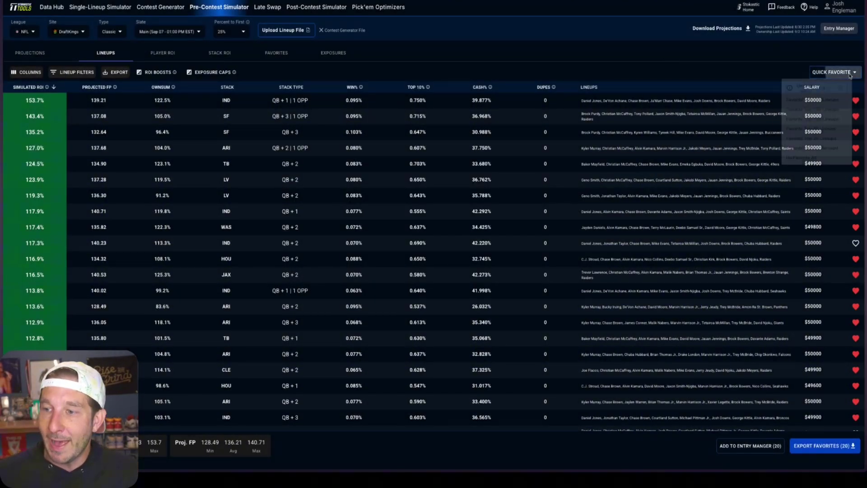
{"action": "left_click", "coordinate": [807, 181]}
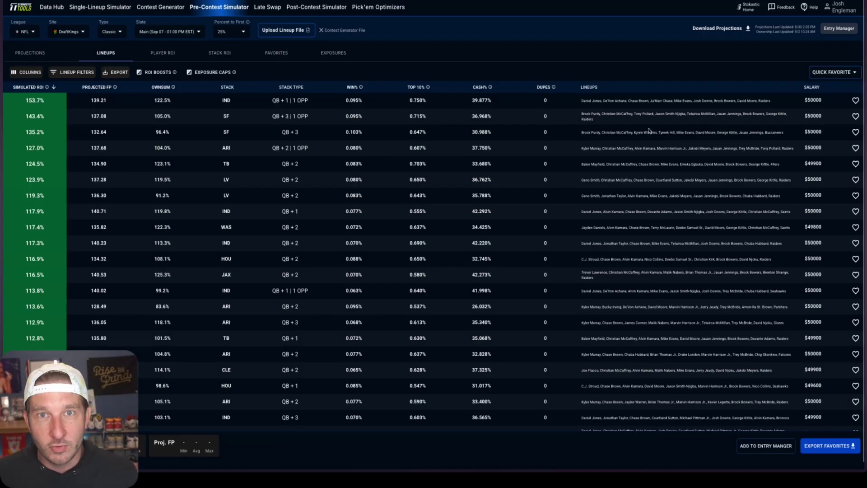
{"action": "left_click", "coordinate": [845, 73]}
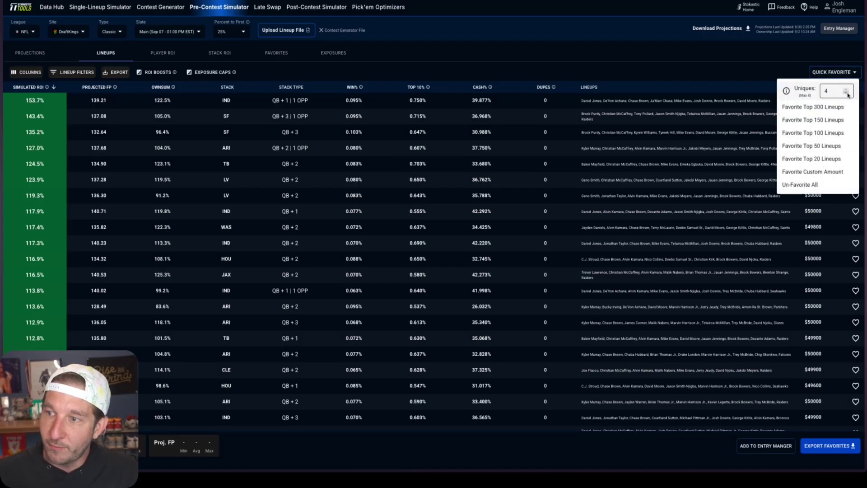
{"action": "left_click", "coordinate": [812, 120]}
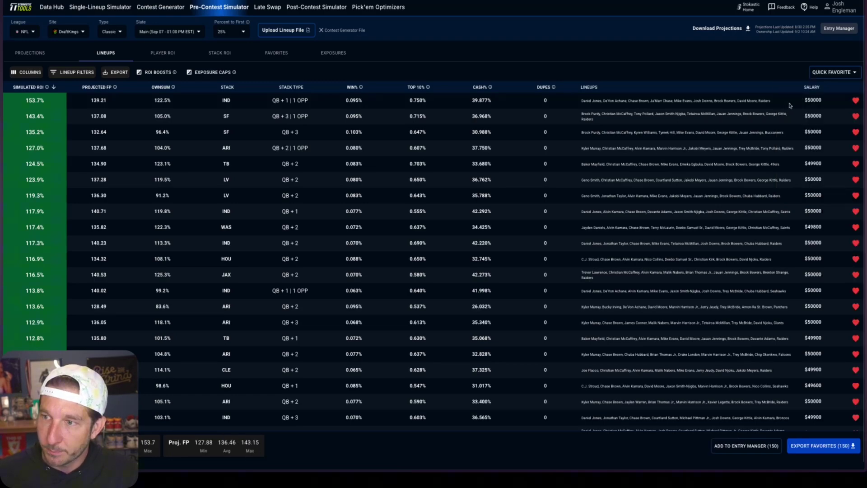
{"action": "left_click", "coordinate": [838, 28]}
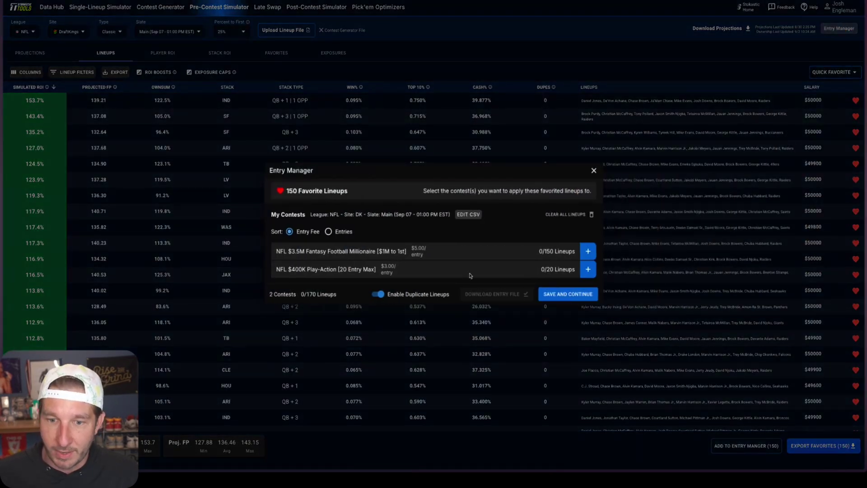
{"action": "mouse_move", "coordinate": [373, 294]}
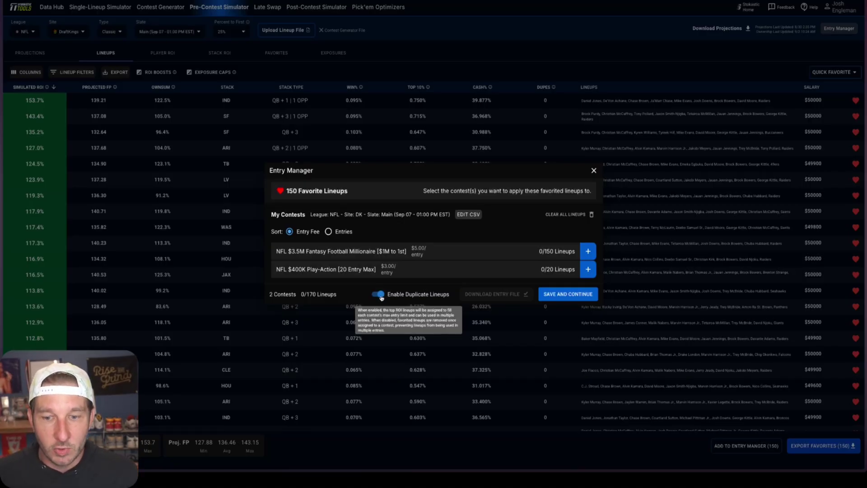
Step: Disable duplicate lineups and assign favorites to Play-Action (20/20) and Millionaire (130/150)
{"action": "left_click", "coordinate": [382, 297]}
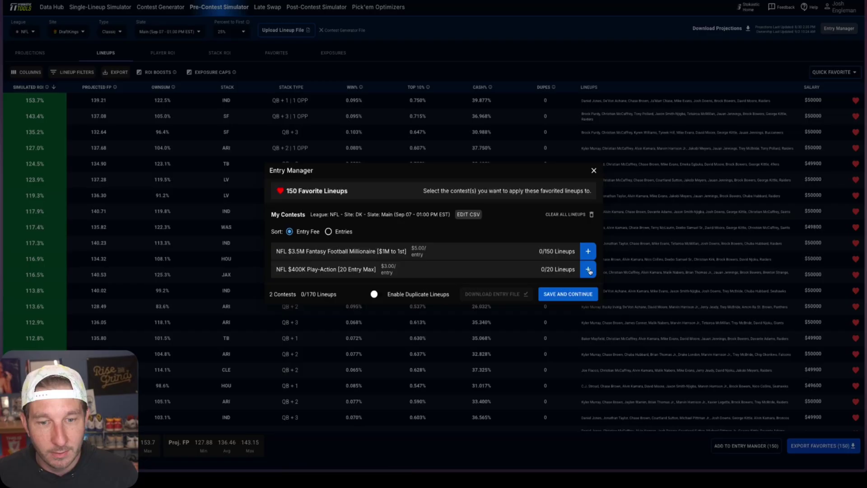
{"action": "left_click", "coordinate": [588, 270]}
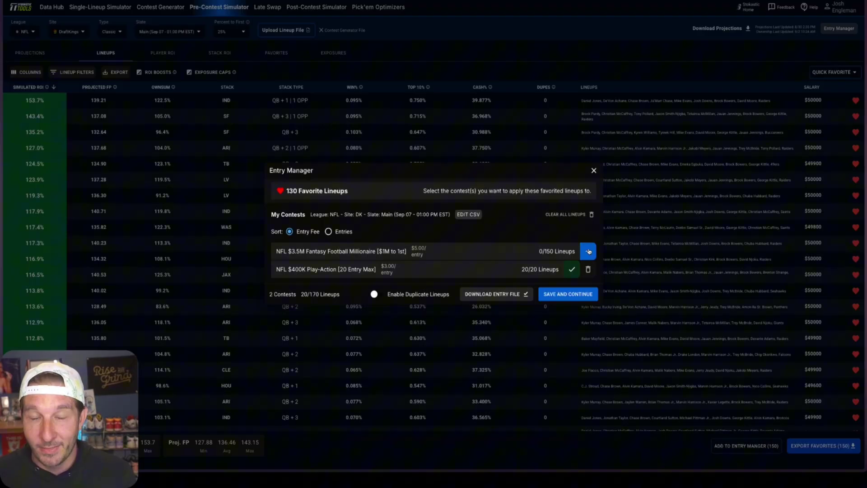
{"action": "left_click", "coordinate": [588, 251]}
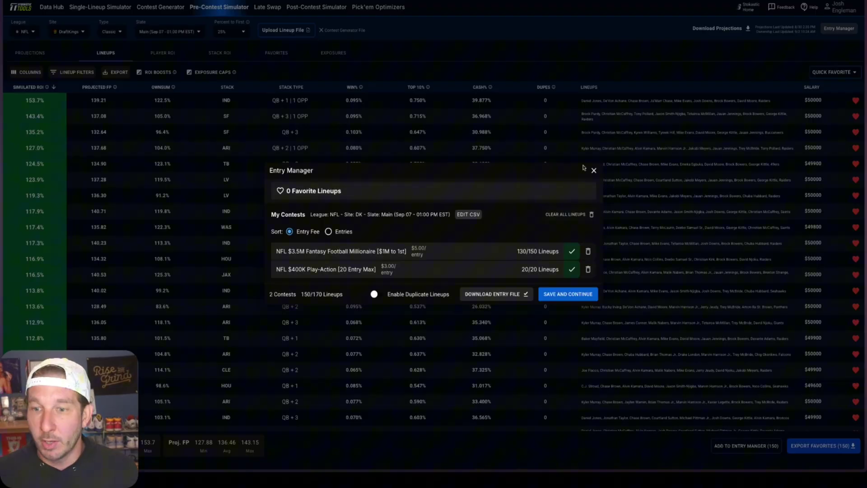
Step: Re-enable duplicate lineups, refill both contests to 150/150 and 20/20, and close the Entry Manager
{"action": "left_click", "coordinate": [375, 294]}
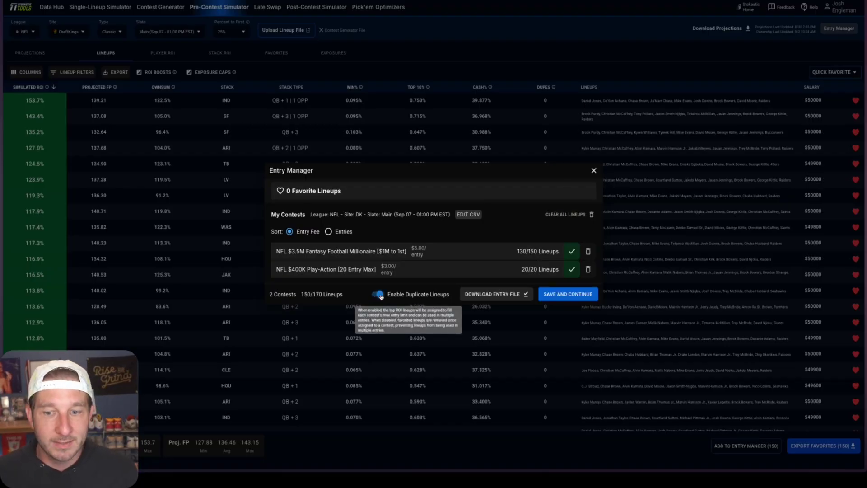
{"action": "left_click", "coordinate": [588, 252]}
{"action": "left_click", "coordinate": [588, 270]}
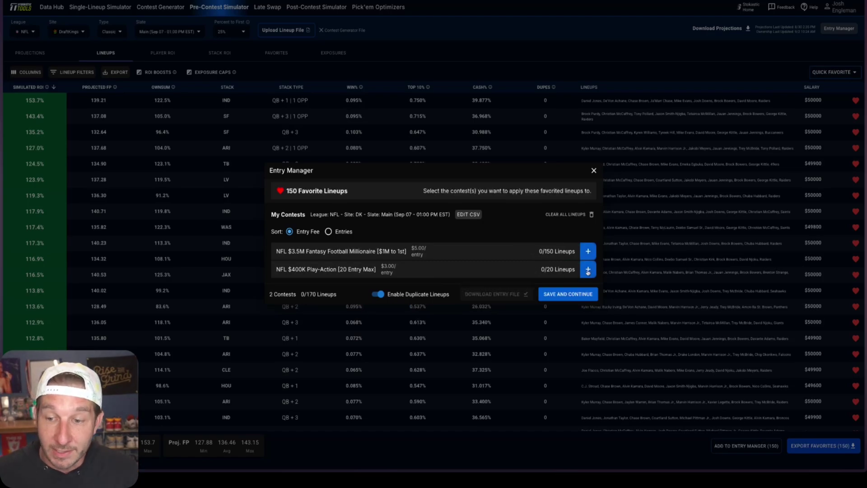
{"action": "left_click", "coordinate": [587, 269]}
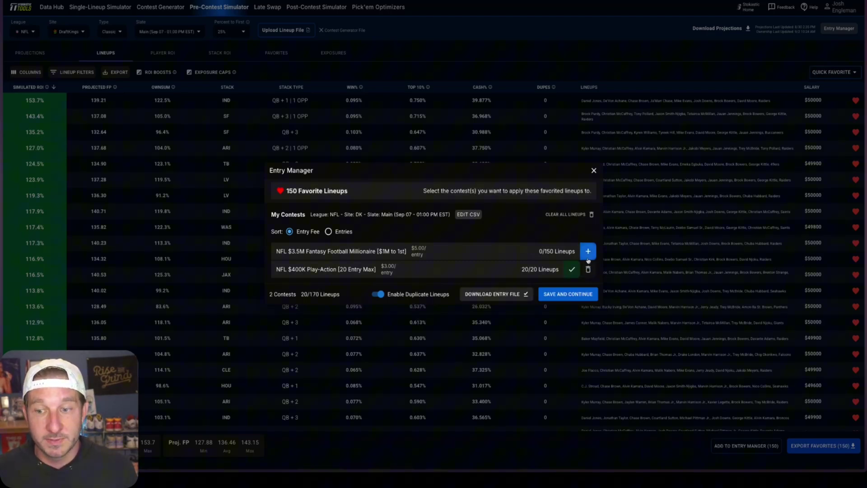
{"action": "left_click", "coordinate": [587, 258]}
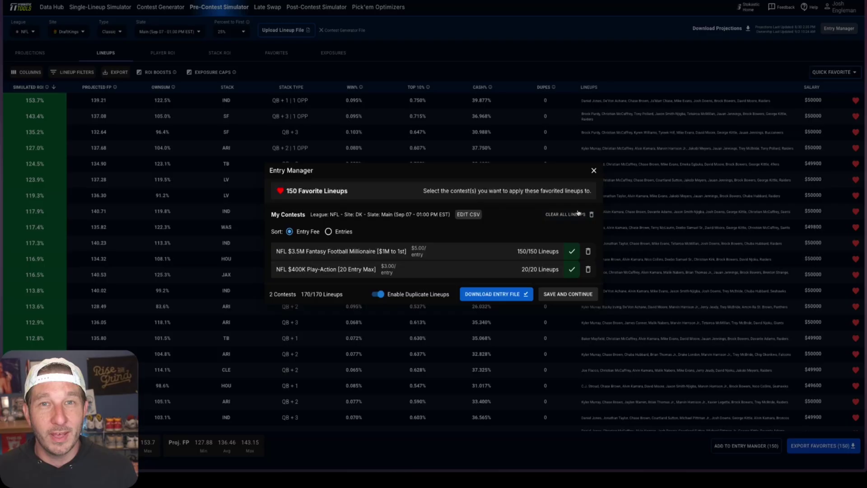
{"action": "left_click", "coordinate": [593, 171]}
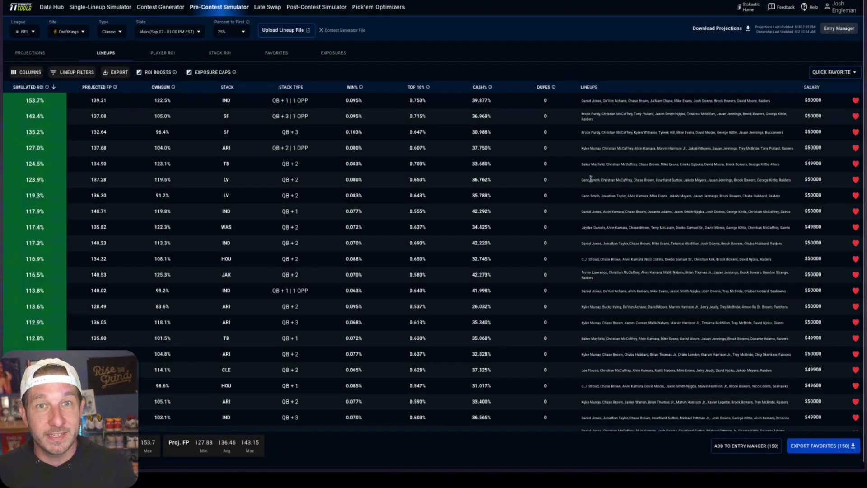